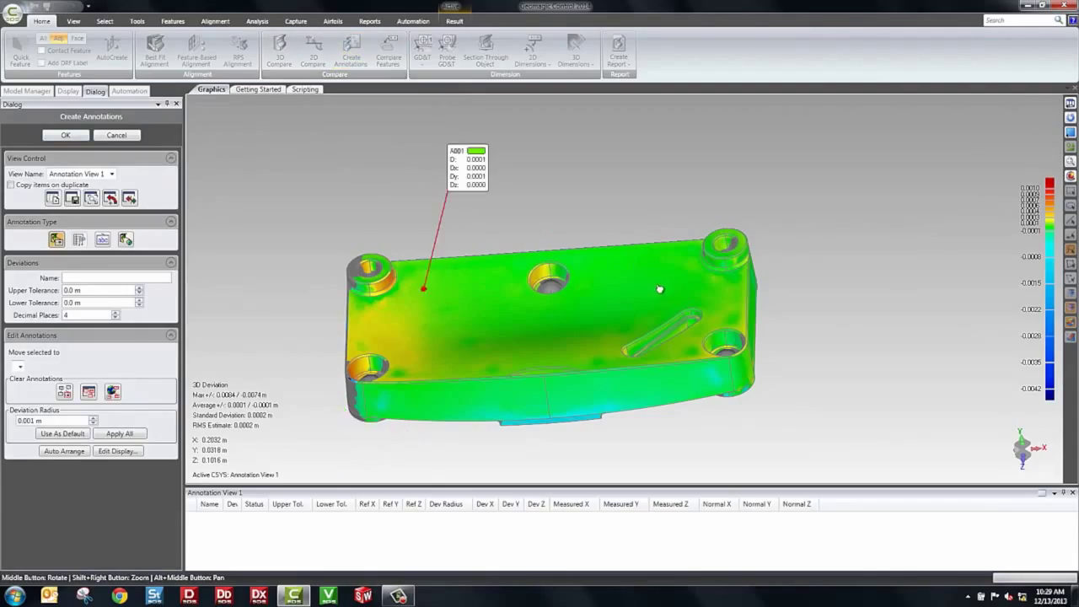
Step: Place deviation annotation A002 on the right side of the part's top face, next to A001
{"action": "left_click", "coordinate": [654, 281]}
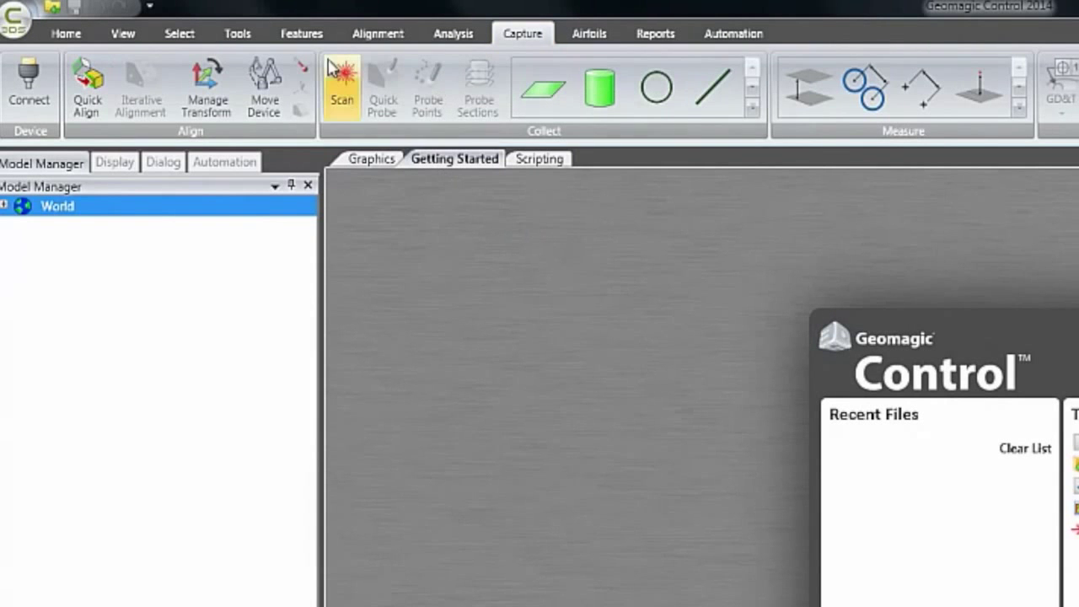
Step: Open the Geomagic Capture scan window with the live scanner preview of the part
{"action": "left_click", "coordinate": [342, 85]}
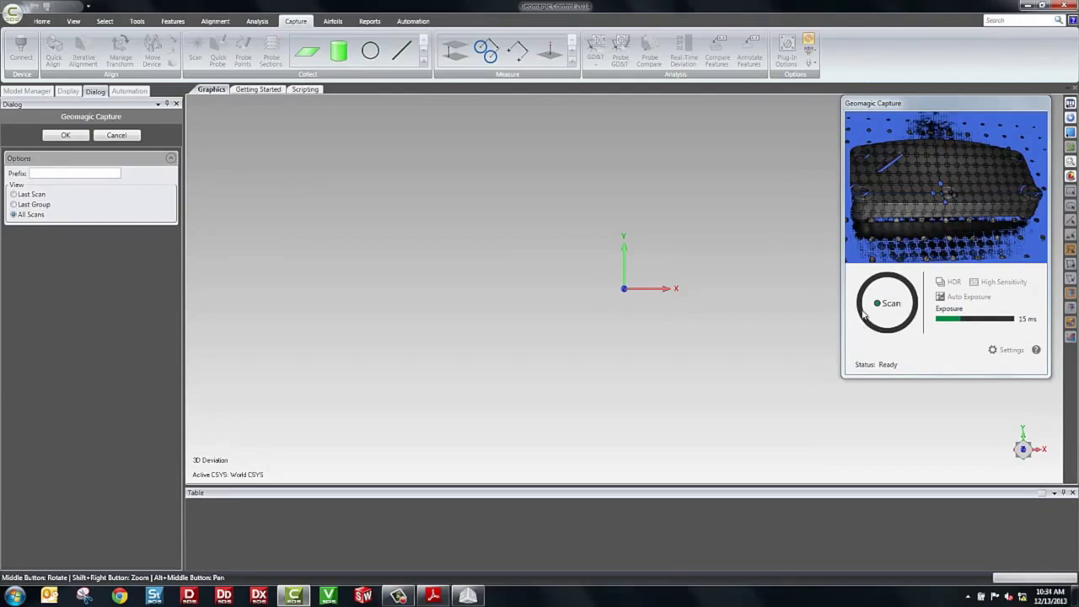
Step: Scan the plate from several angles into Group 1, totalling 353,428 cells
{"action": "left_click", "coordinate": [883, 305]}
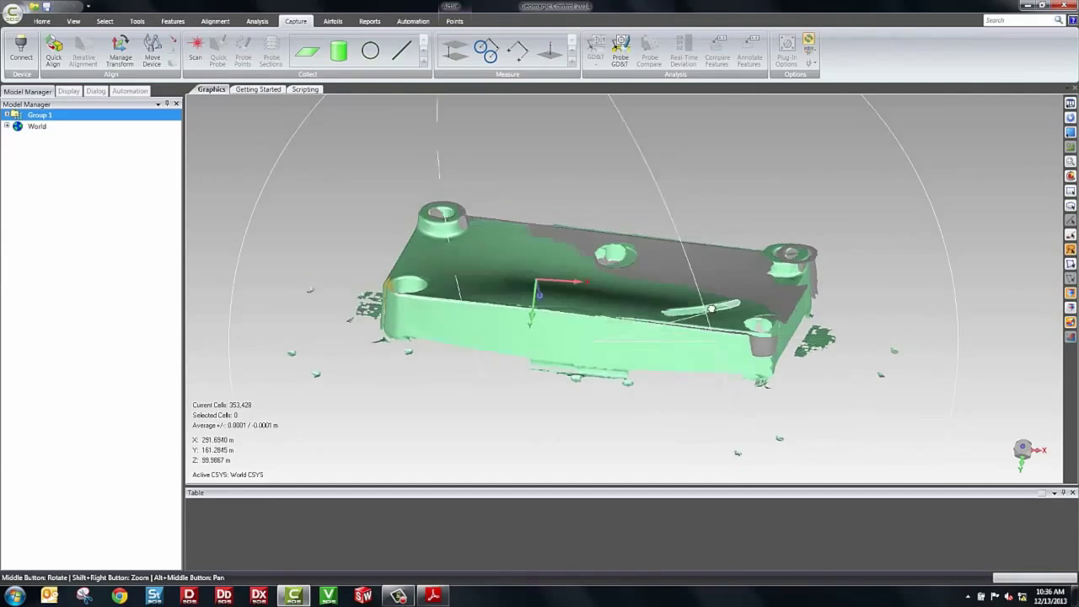
Step: Select Scan 1–Scan 7 in Group 1 and merge them into one 351,603-triangle mesh
{"action": "middle_click_drag", "start_coordinate": [710, 309], "coordinate": [713, 307]}
{"action": "left_click", "coordinate": [8, 114]}
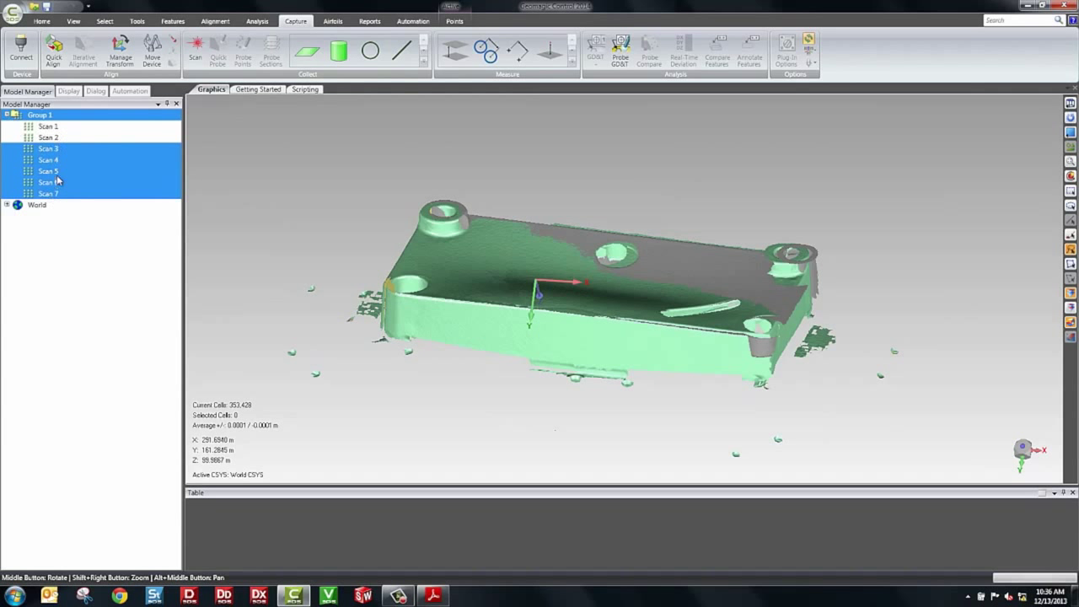
{"action": "left_click", "coordinate": [46, 128]}
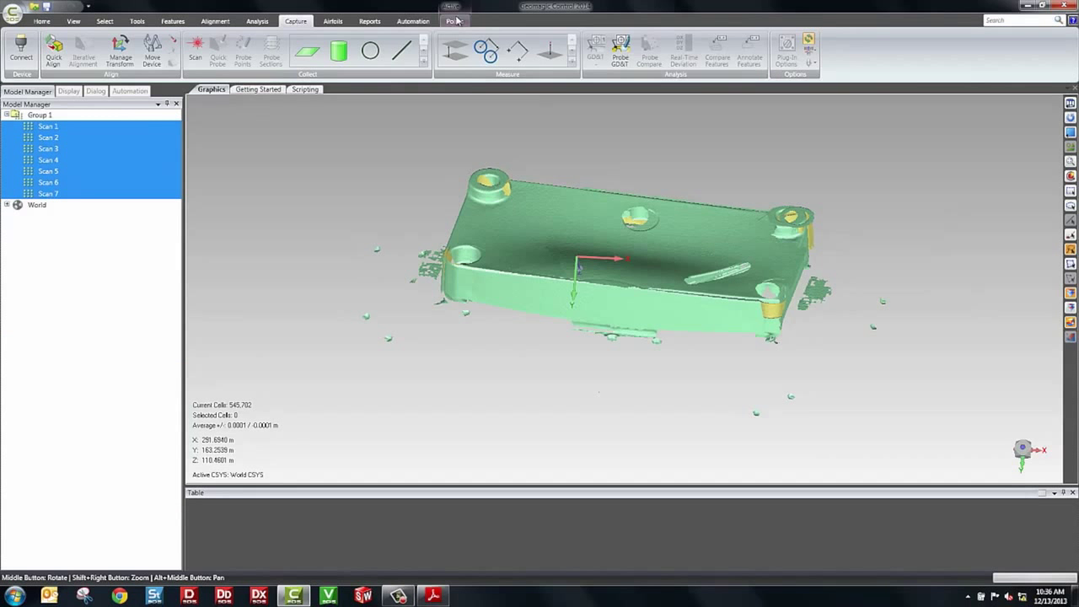
{"action": "left_click", "coordinate": [456, 22]}
{"action": "left_click", "coordinate": [274, 51]}
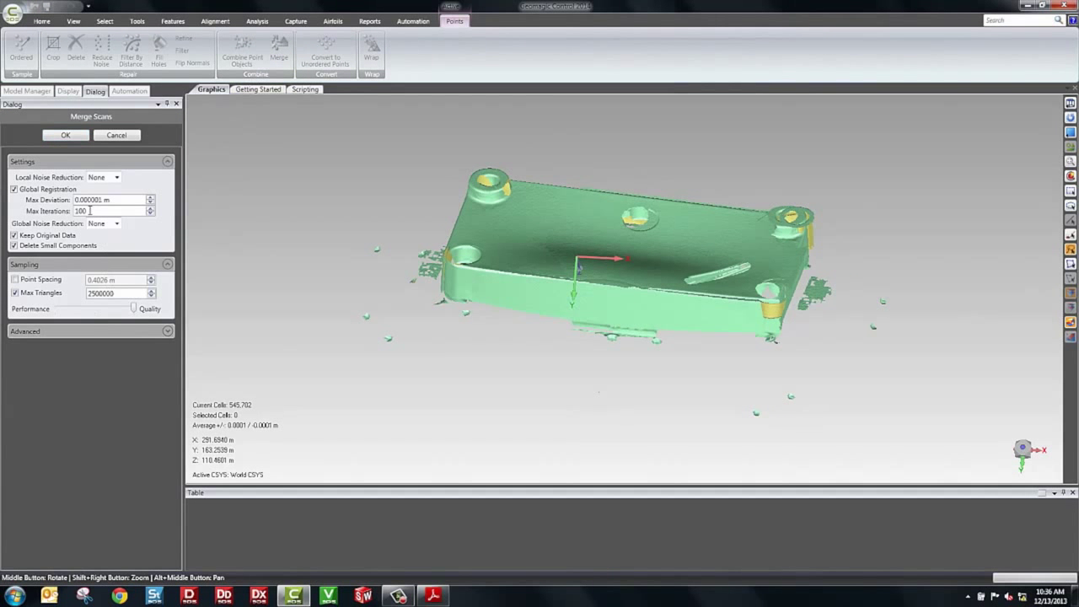
{"action": "left_click", "coordinate": [66, 136]}
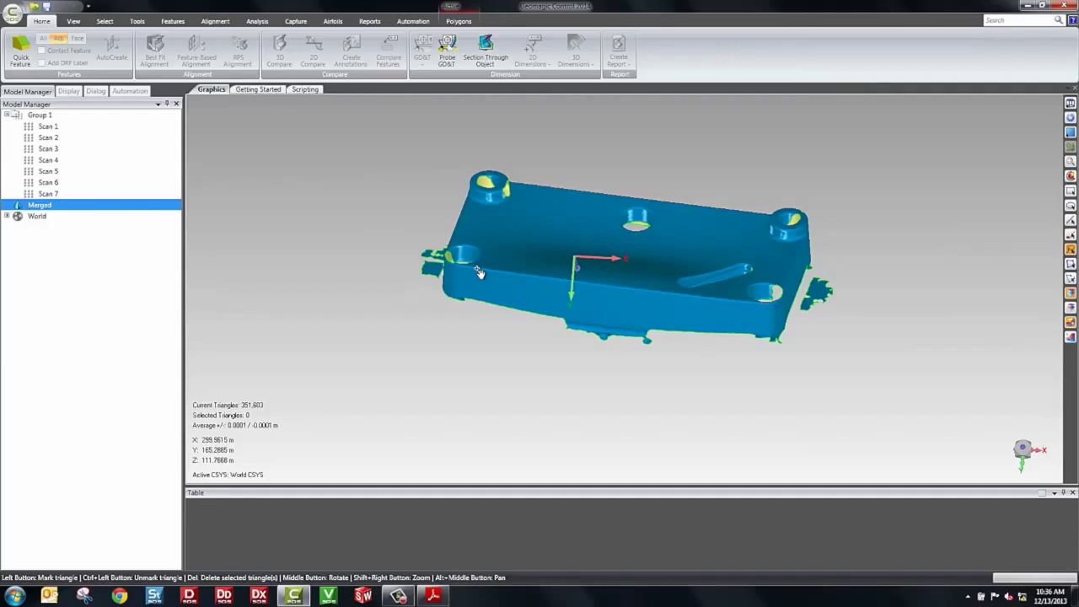
Step: Delete the stray triangle patches beside the Merged mesh, leaving 309,000 triangles
{"action": "middle_click_drag", "start_coordinate": [491, 270], "coordinate": [940, 331]}
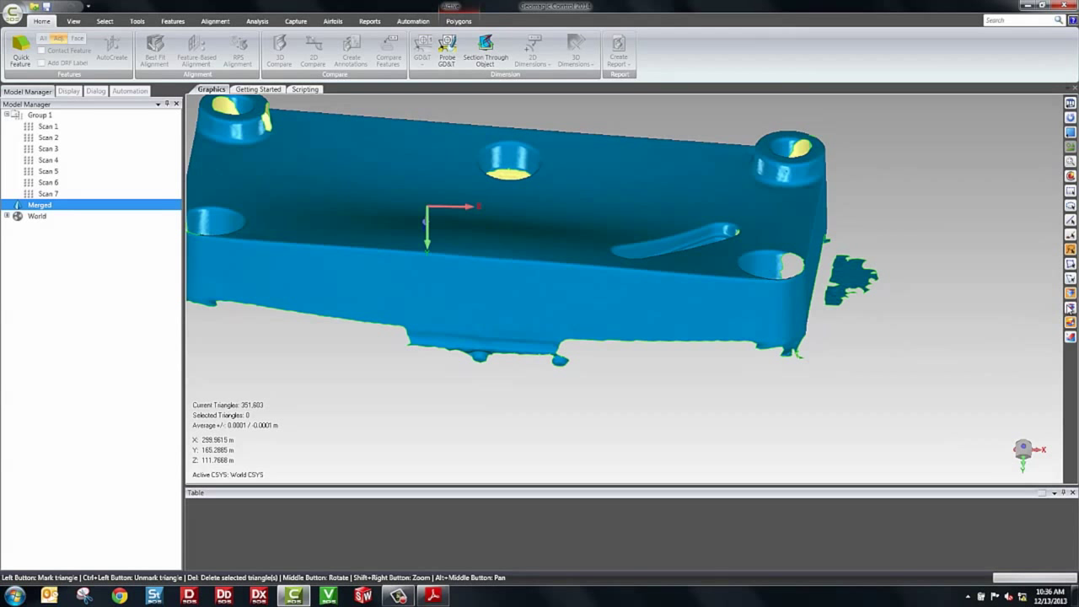
{"action": "middle_click_drag", "start_coordinate": [1037, 311], "coordinate": [861, 275]}
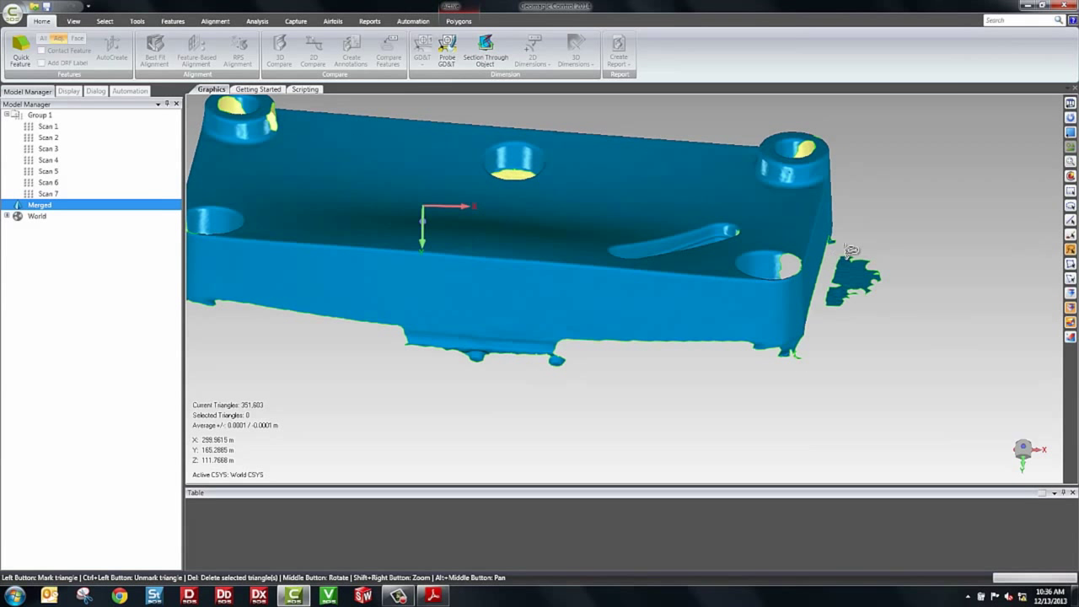
{"action": "key", "text": "Delete"}
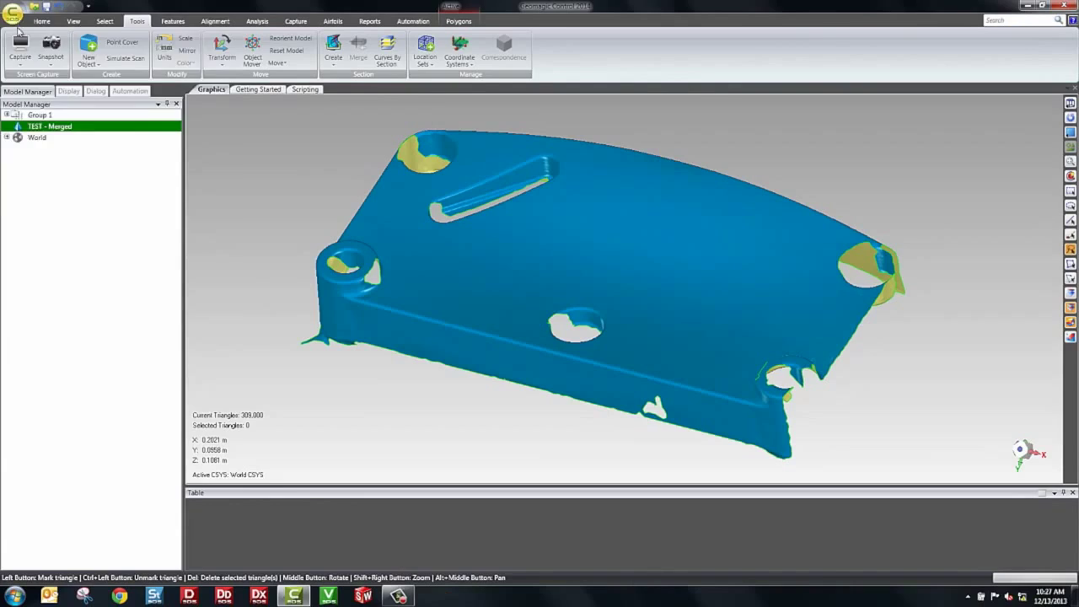
Step: Import DemoPart-CAD_Model as the reference and select its left end and front side walls
{"action": "left_click", "coordinate": [13, 13]}
{"action": "left_click", "coordinate": [41, 88]}
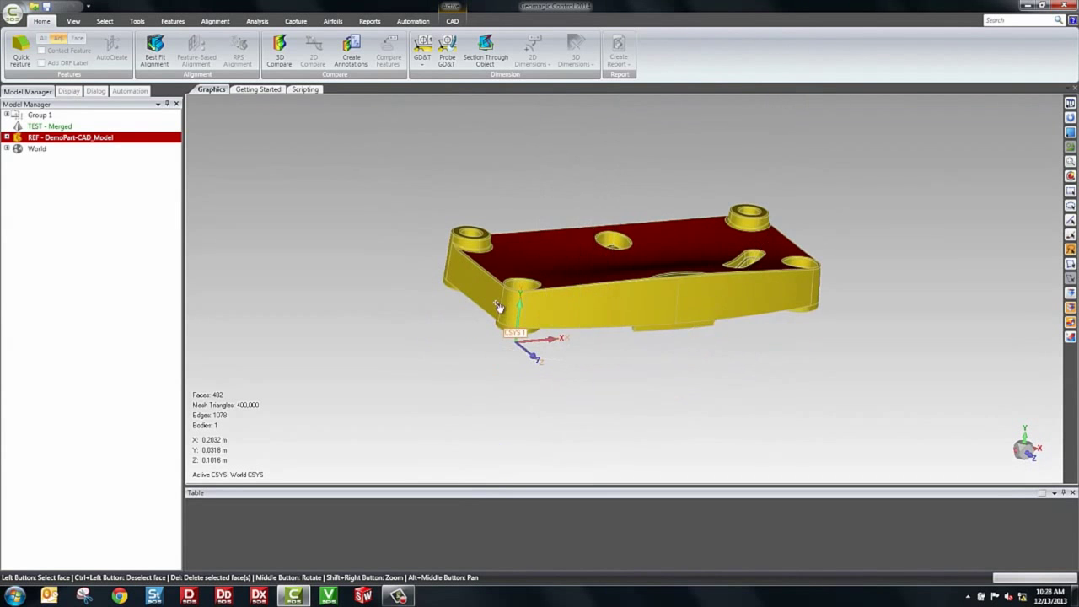
{"action": "scroll", "coordinate": [494, 298], "scroll_direction": "up", "scroll_amount": 3}
{"action": "left_click", "coordinate": [494, 298]}
{"action": "scroll", "coordinate": [738, 310], "scroll_direction": "down", "scroll_amount": 2}
{"action": "left_click", "coordinate": [739, 310]}
{"action": "scroll", "coordinate": [738, 310], "scroll_direction": "down", "scroll_amount": 3}
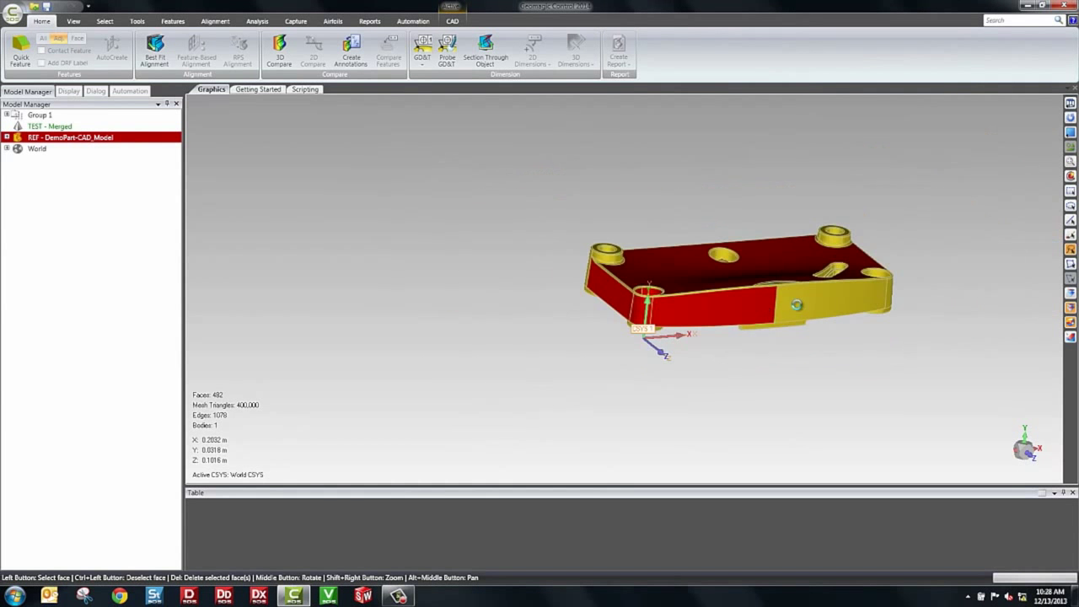
{"action": "middle_click_drag", "start_coordinate": [799, 308], "coordinate": [590, 286]}
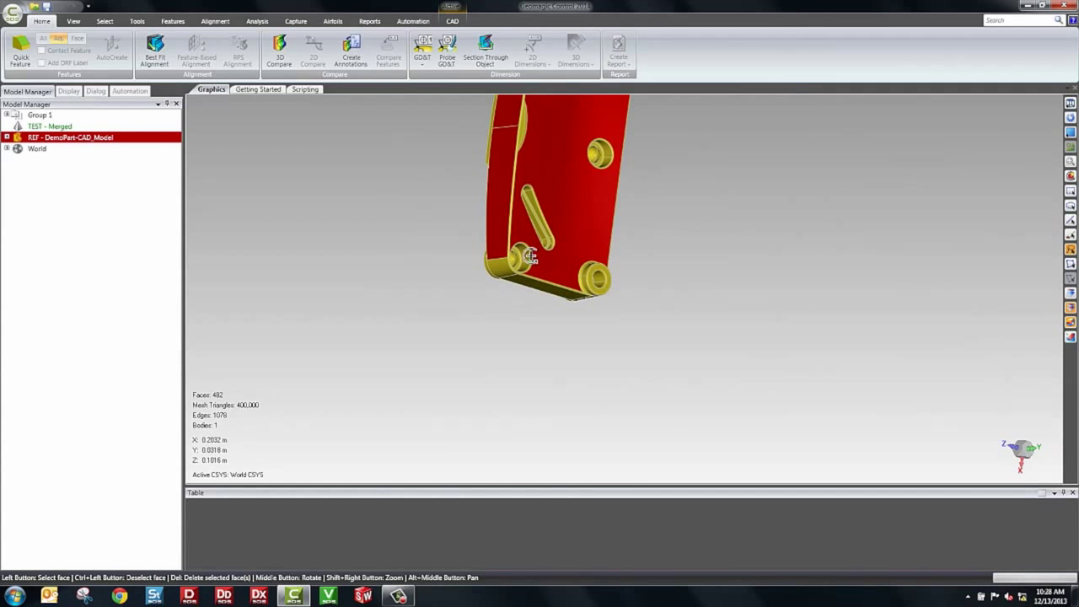
{"action": "mouse_move", "coordinate": [529, 257]}
{"action": "middle_mouse_down"}
{"action": "mouse_move", "coordinate": [614, 234]}
{"action": "mouse_move", "coordinate": [520, 266]}
{"action": "middle_mouse_up"}
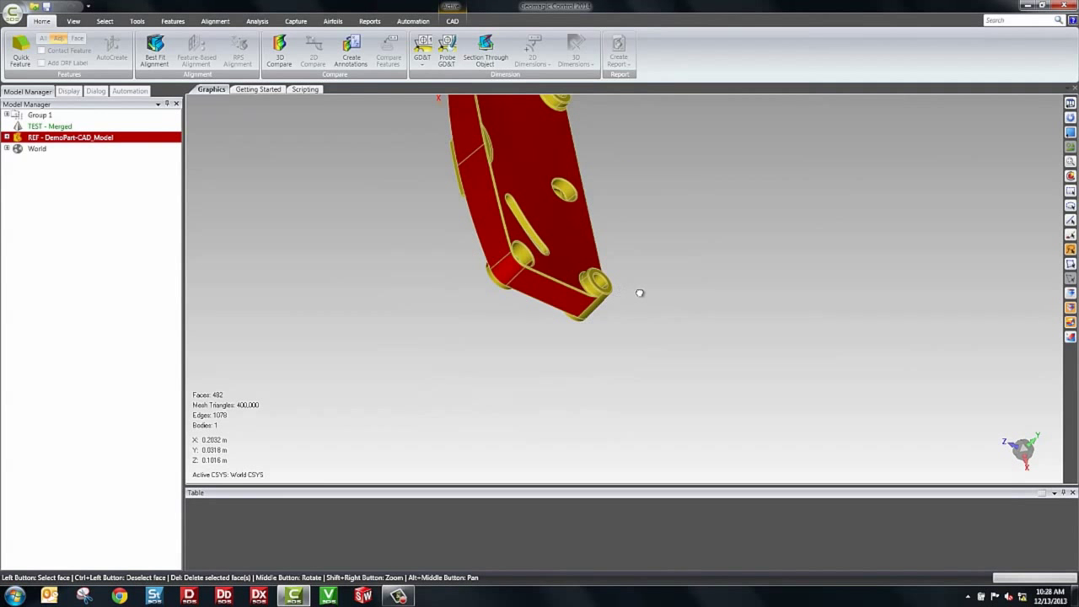
{"action": "middle_click_drag", "start_coordinate": [641, 294], "coordinate": [724, 203]}
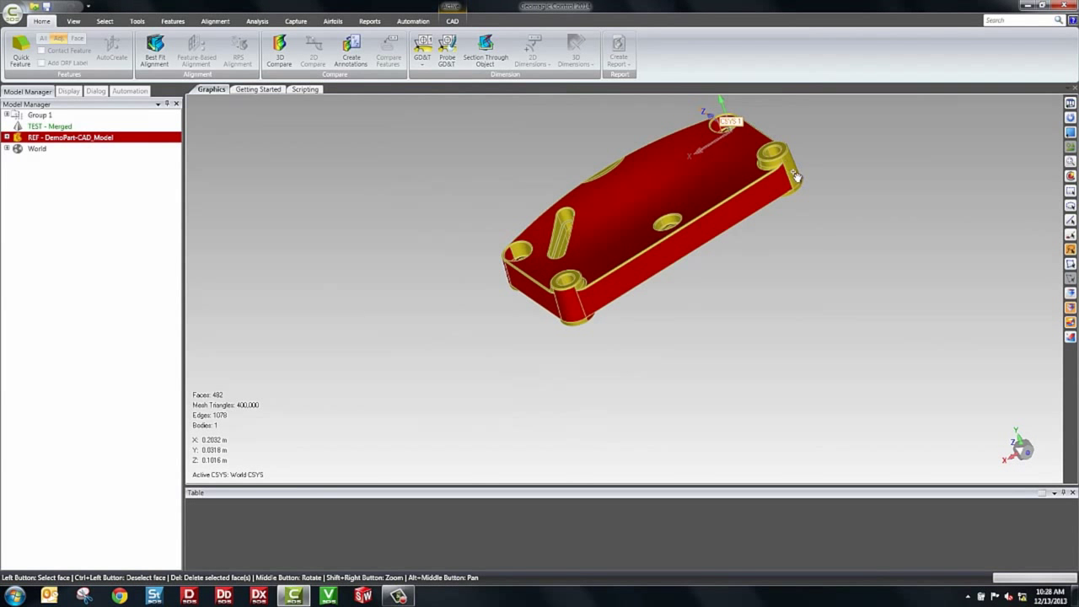
{"action": "scroll", "coordinate": [199, 299], "scroll_direction": "up", "scroll_amount": 3}
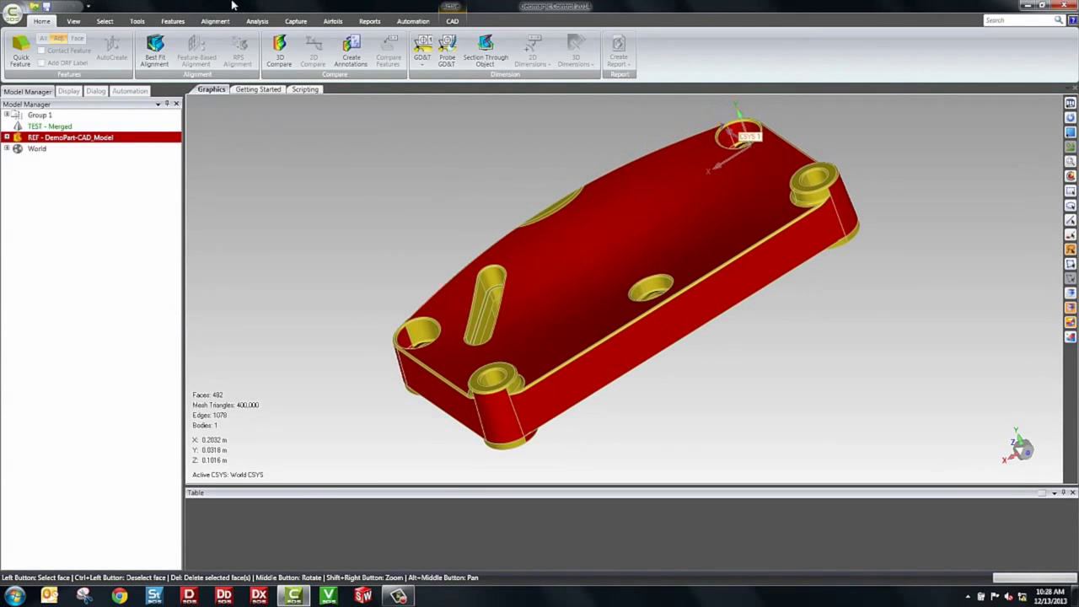
Step: Run Best Fit Alignment of Merged to the CAD model, then 3D Compare for the deviation colour map
{"action": "left_click", "coordinate": [155, 48]}
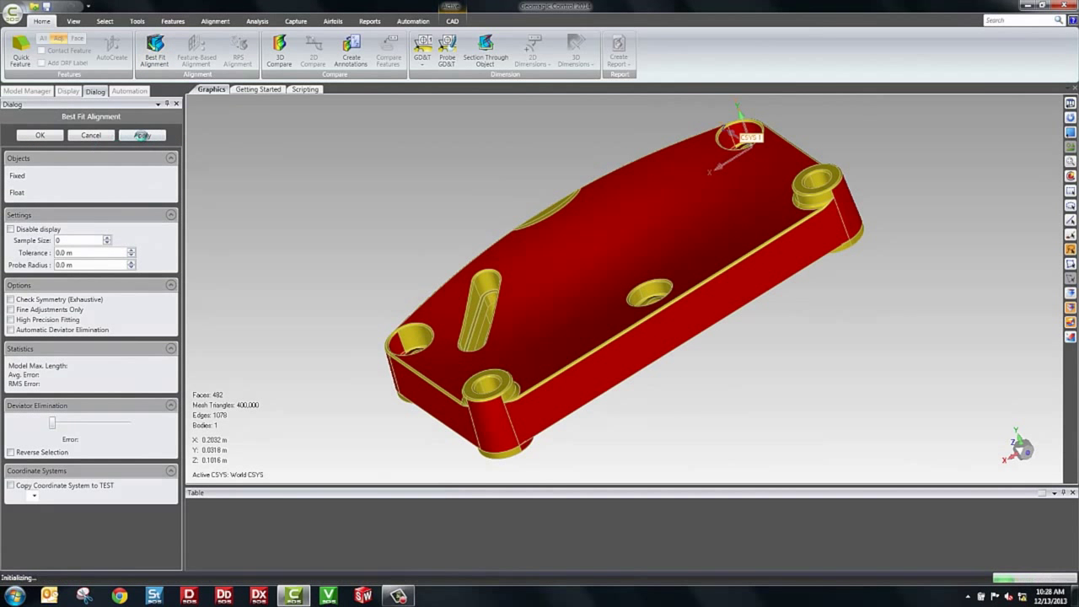
{"action": "left_click", "coordinate": [141, 136]}
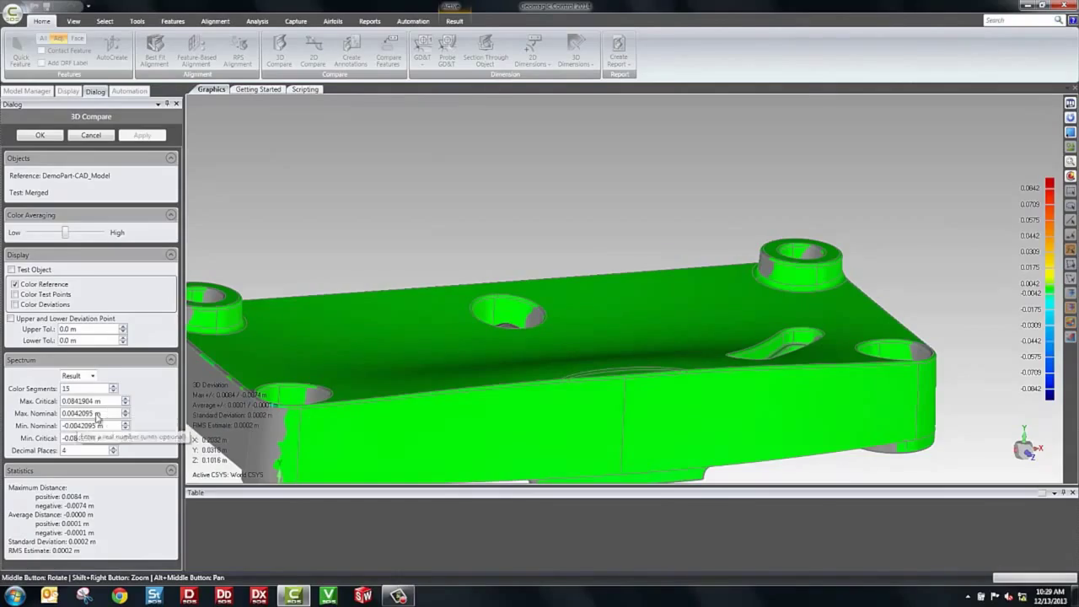
Step: Set Max. Critical to 0.001 m and Max. Nominal to 0.0001 m on the deviation map
{"action": "left_click_drag", "start_coordinate": [102, 401], "coordinate": [14, 407]}
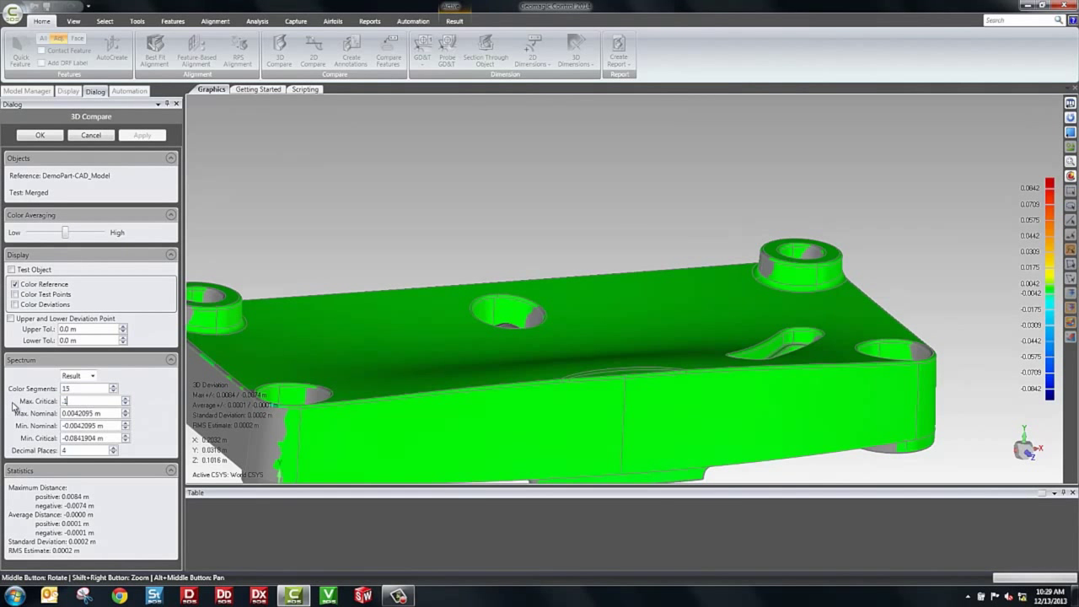
{"action": "type", "text": ".001"}
{"action": "key", "text": "Return"}
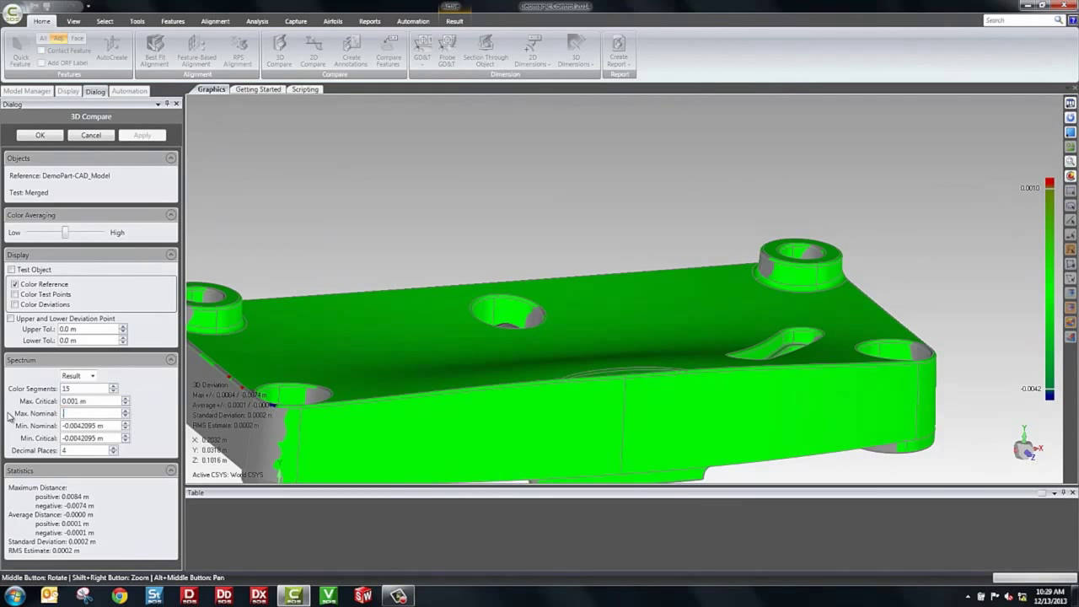
{"action": "type", "text": ".0001"}
{"action": "key", "text": "Return"}
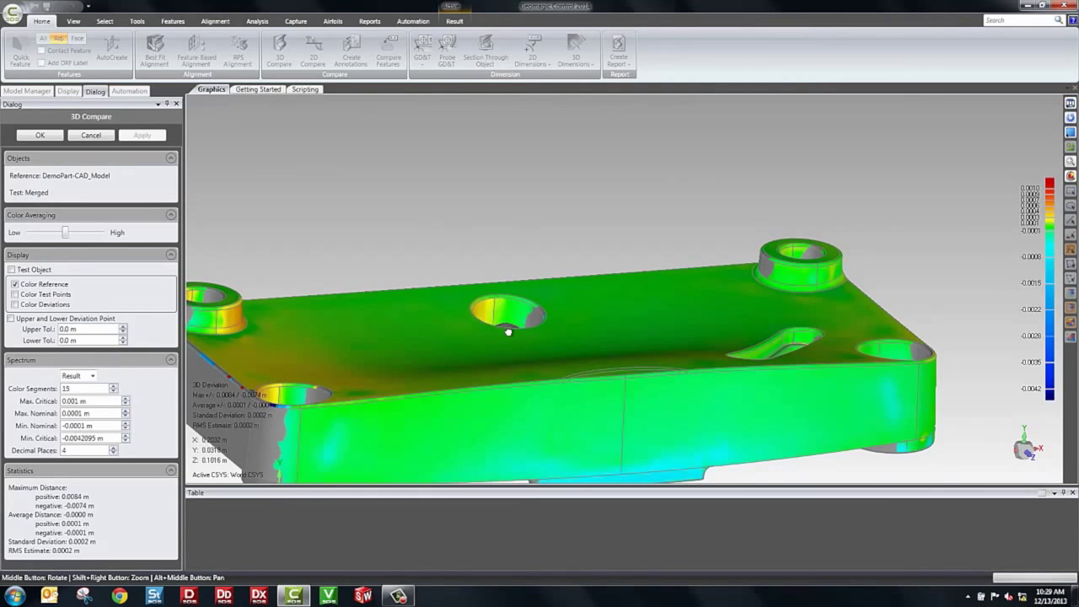
{"action": "middle_click_drag", "start_coordinate": [508, 332], "coordinate": [506, 326]}
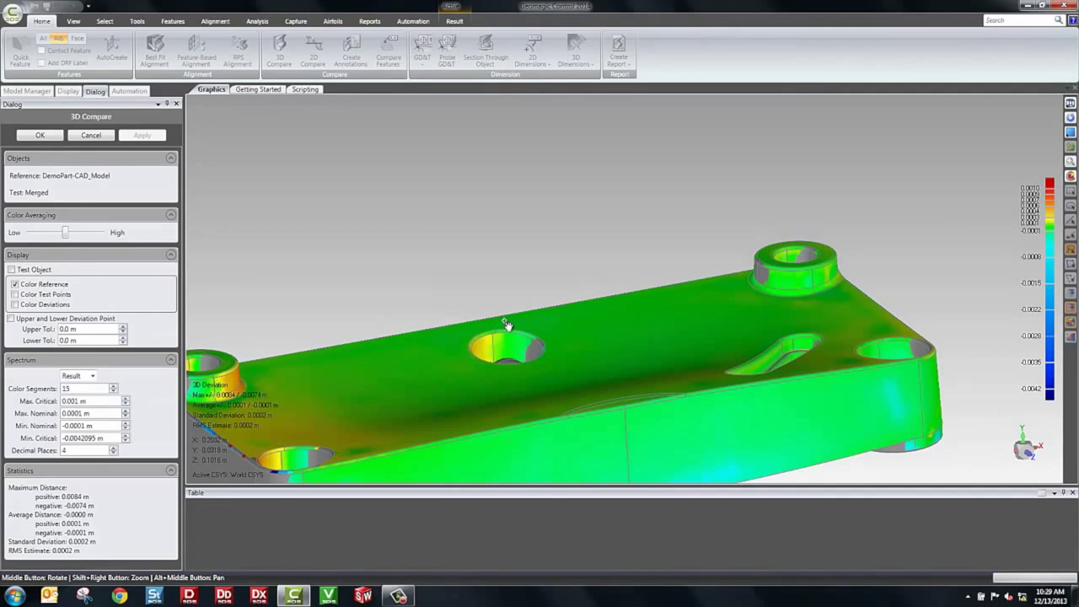
{"action": "middle_click_drag", "start_coordinate": [503, 326], "coordinate": [559, 345]}
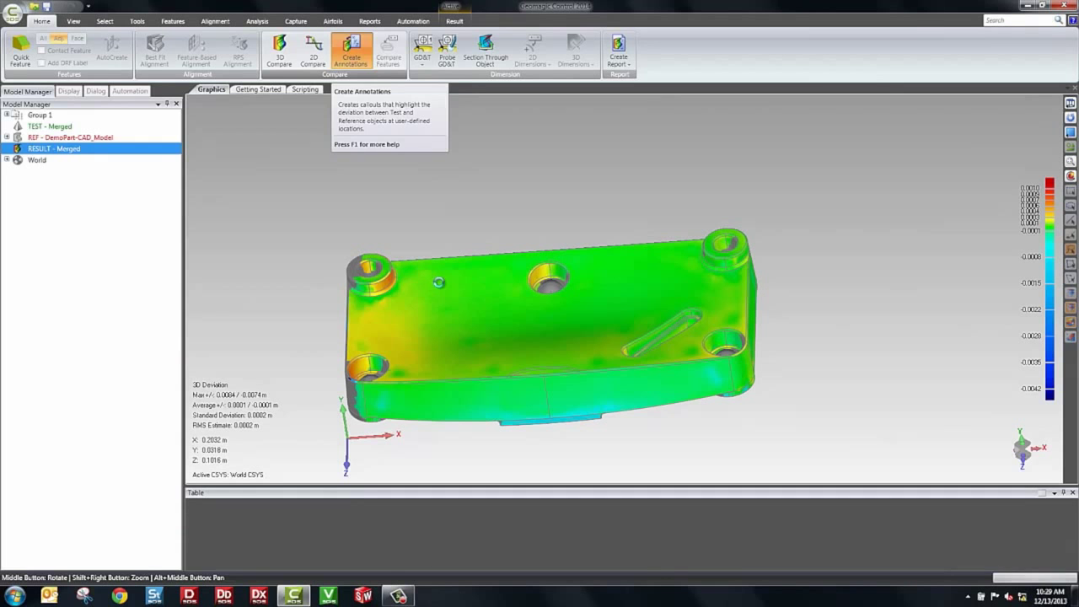
Step: Place callouts A001 mid-face, A002 on the right and A003 toward the left end of the top face
{"action": "left_click", "coordinate": [424, 288]}
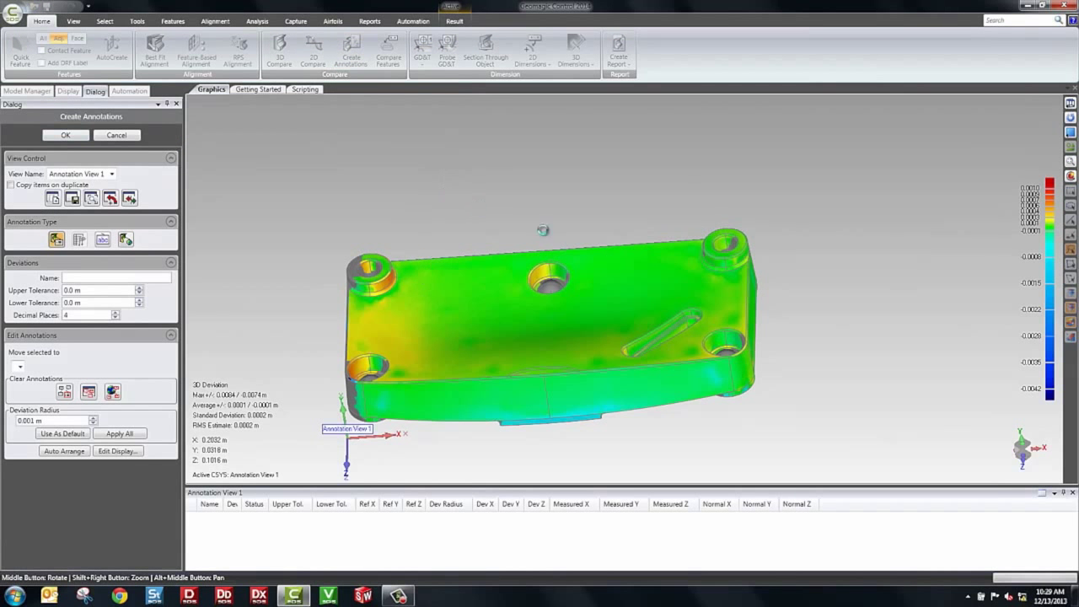
{"action": "left_click", "coordinate": [654, 281]}
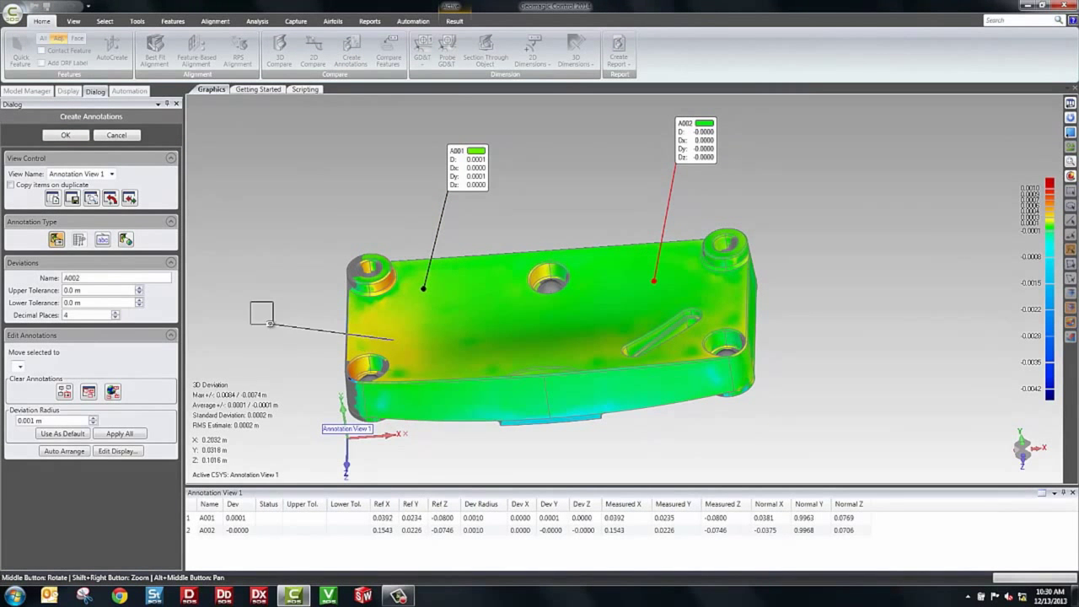
{"action": "left_click", "coordinate": [270, 323]}
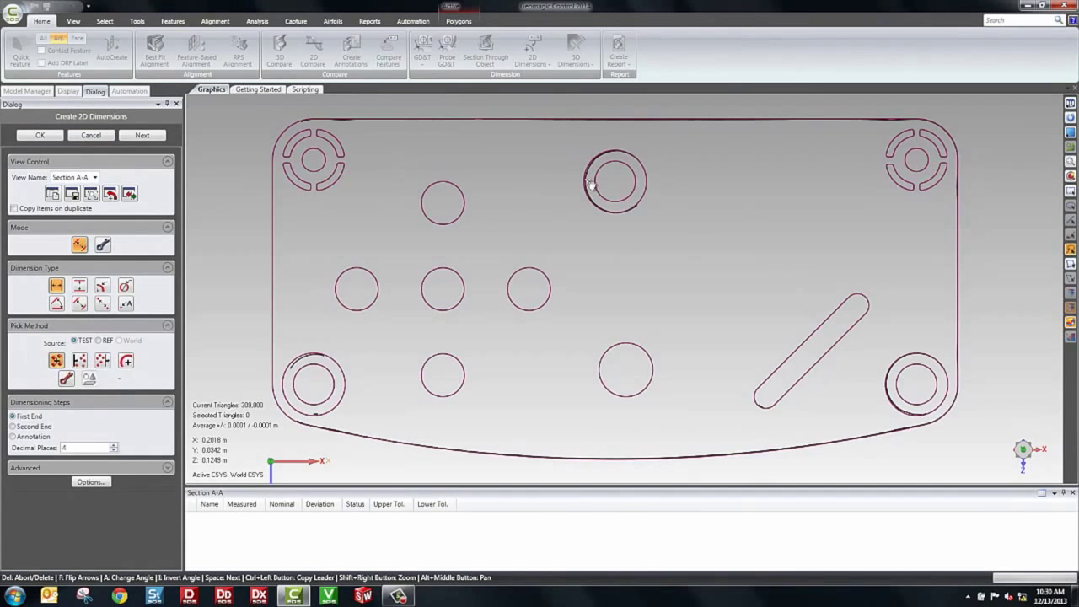
Step: Dimension the upper-centre counterbored hole as D1 and the lower-left hole as D2 on Section A-A
{"action": "left_click", "coordinate": [125, 286]}
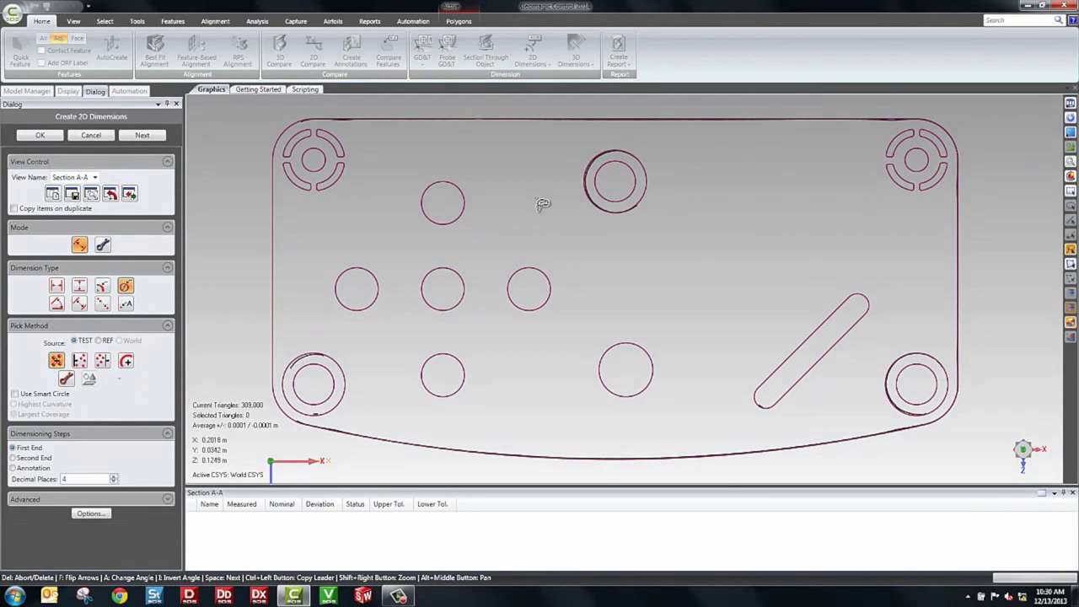
{"action": "mouse_move", "coordinate": [542, 204]}
{"action": "left_mouse_down"}
{"action": "mouse_move", "coordinate": [640, 248]}
{"action": "mouse_move", "coordinate": [544, 215]}
{"action": "left_mouse_up"}
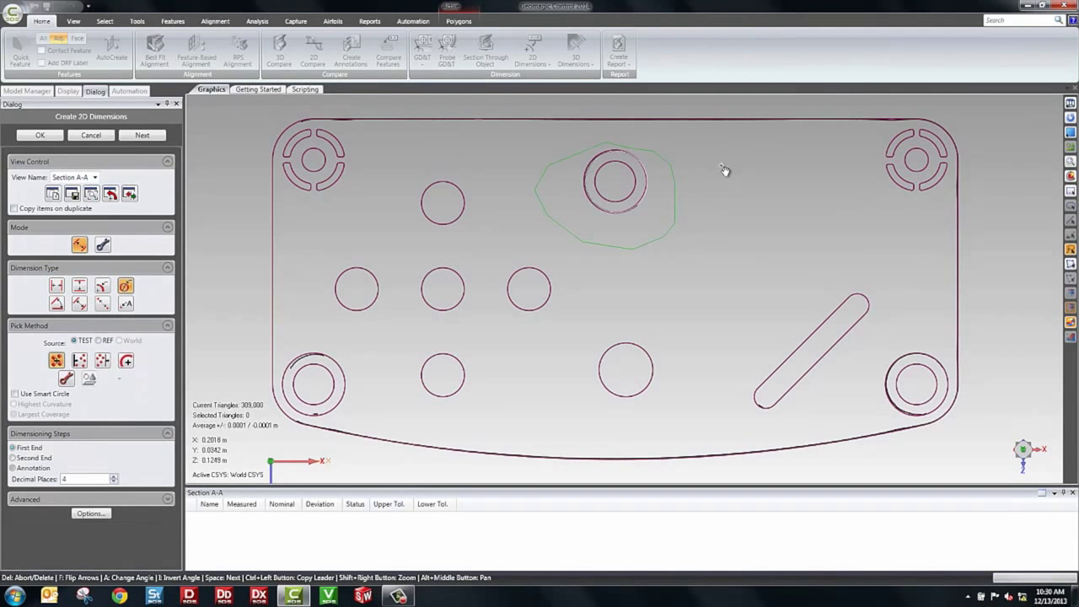
{"action": "left_click", "coordinate": [708, 111]}
{"action": "key", "text": "space"}
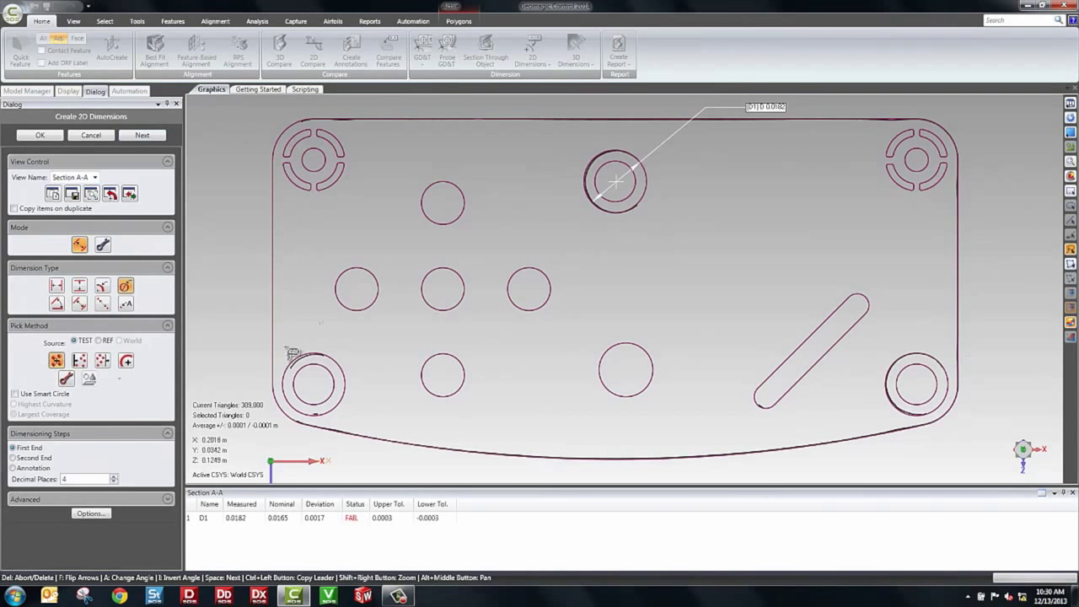
{"action": "left_click", "coordinate": [336, 330]}
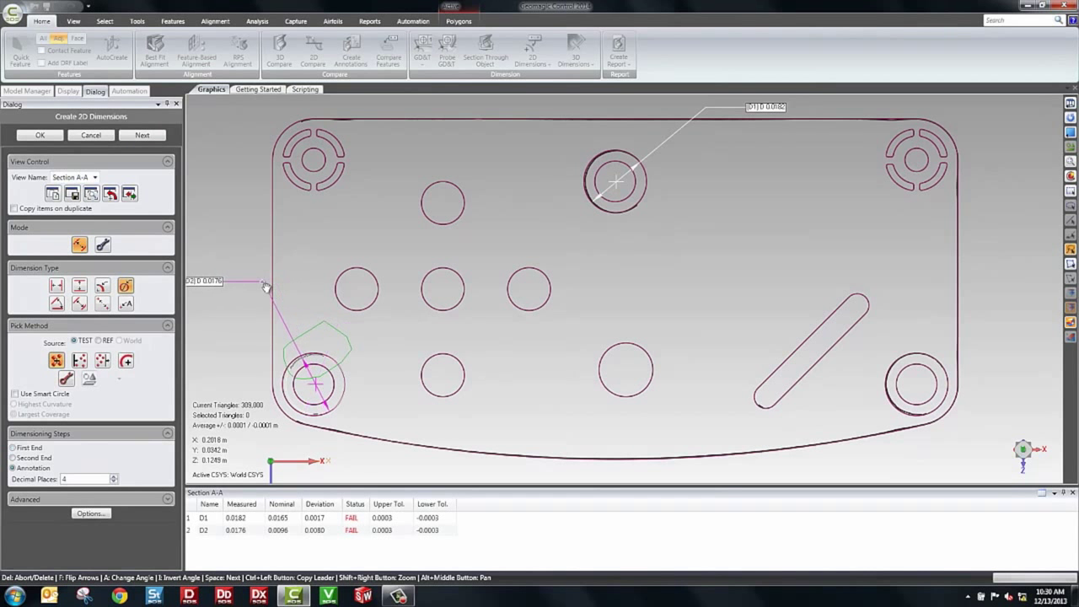
{"action": "left_click", "coordinate": [312, 301]}
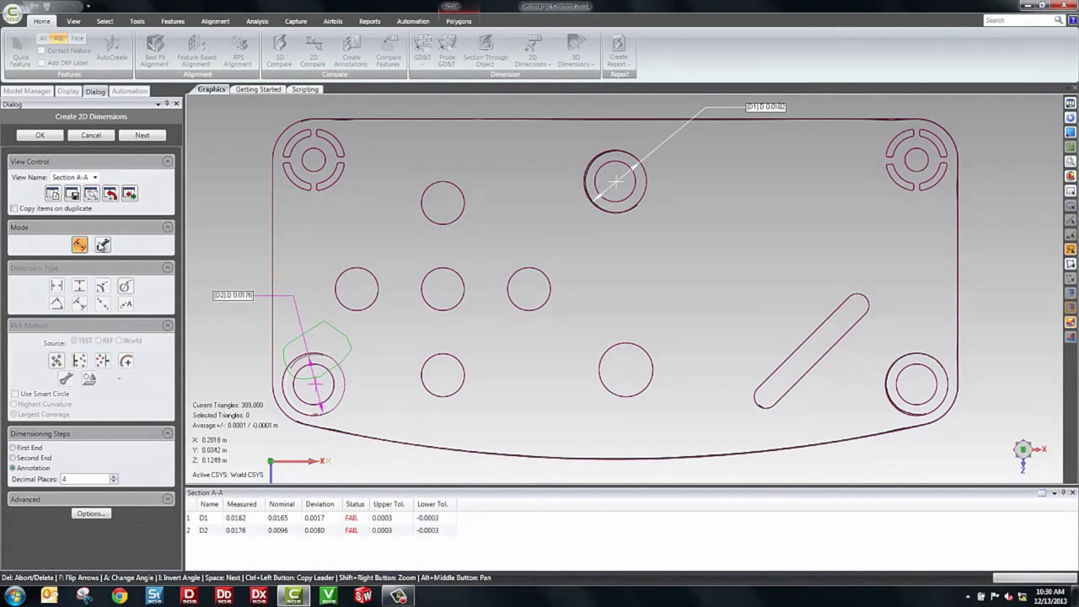
{"action": "left_click", "coordinate": [41, 136]}
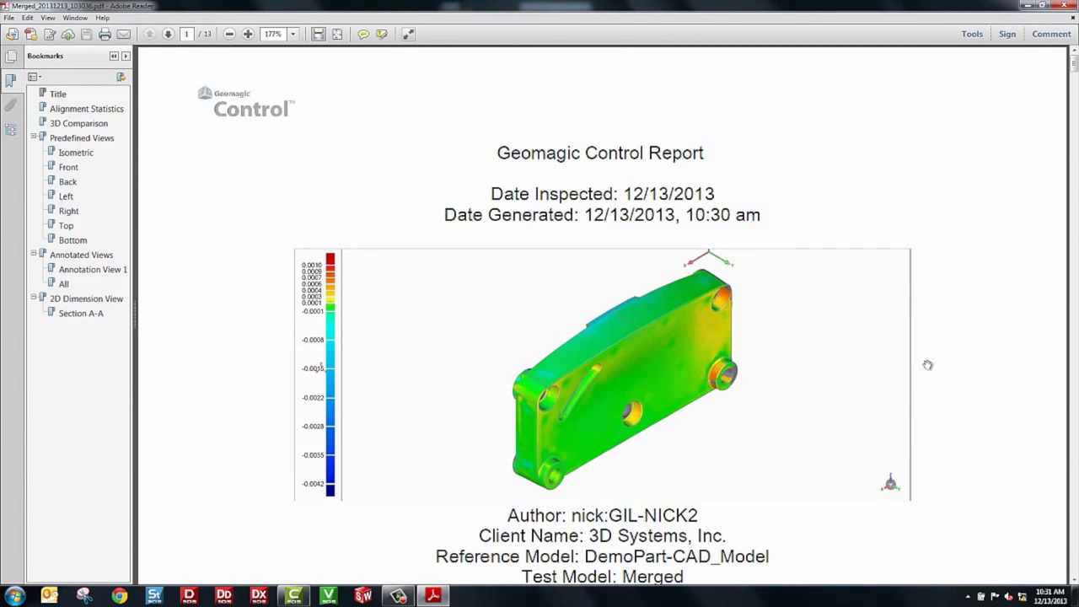
Step: Spin the title page's 3D part to a tilted side view and back toward top, then open 3D Comparison Results
{"action": "scroll", "coordinate": [997, 332], "scroll_direction": "down", "scroll_amount": 2}
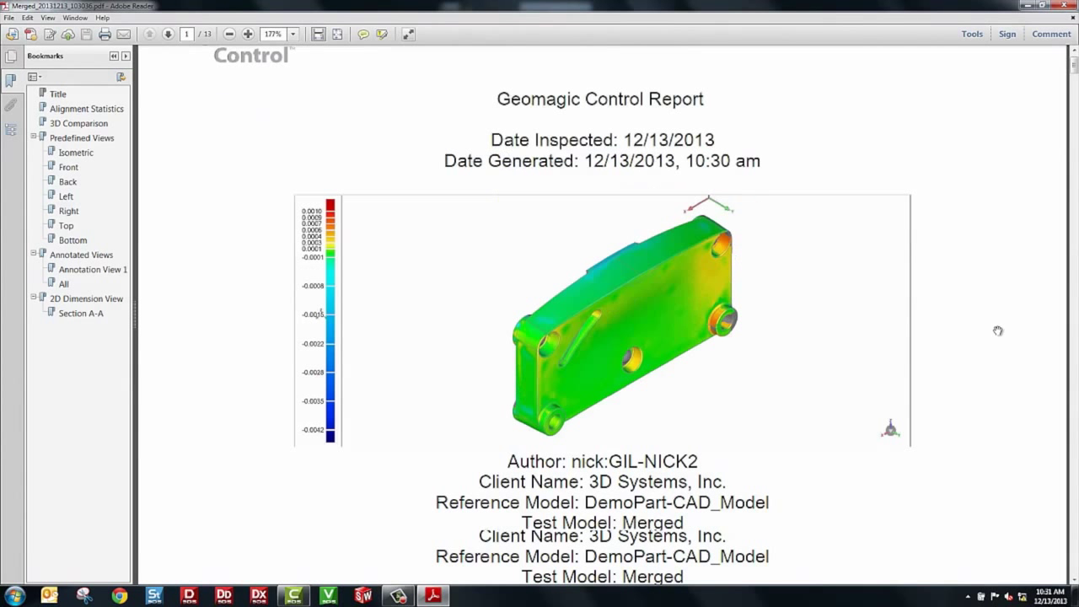
{"action": "left_click", "coordinate": [516, 344]}
{"action": "left_click_drag", "start_coordinate": [580, 349], "coordinate": [585, 318]}
{"action": "scroll", "coordinate": [639, 357], "scroll_direction": "up", "scroll_amount": 3}
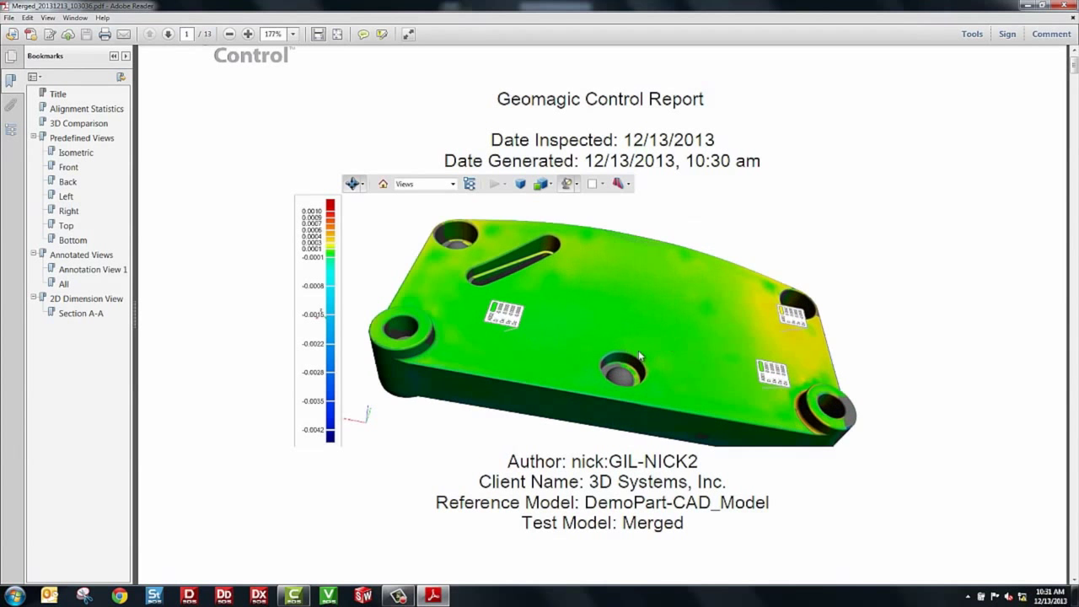
{"action": "left_click_drag", "start_coordinate": [639, 356], "coordinate": [556, 358]}
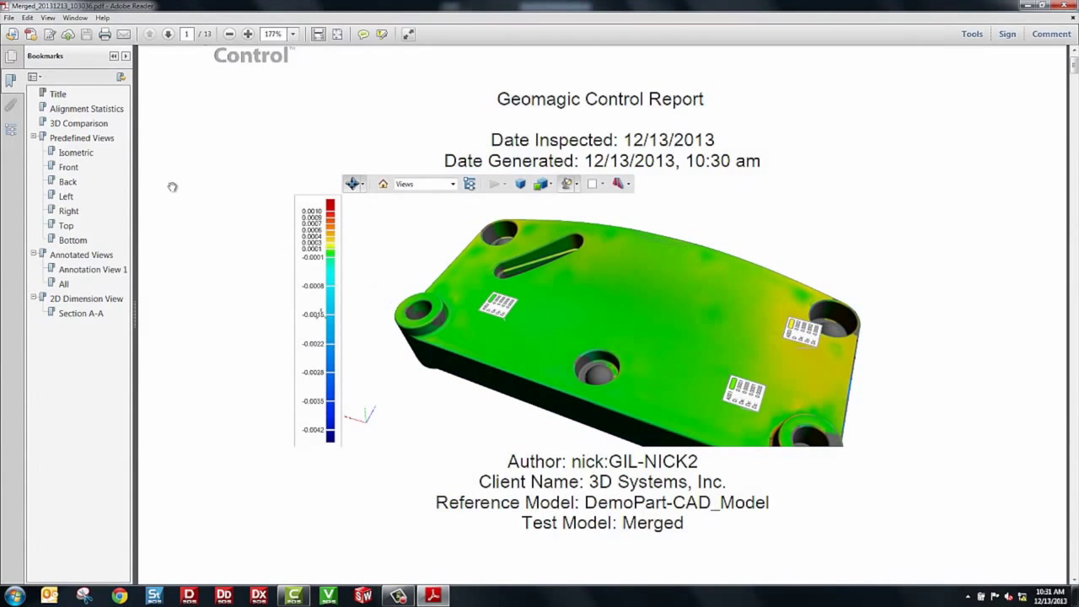
{"action": "left_click", "coordinate": [78, 125]}
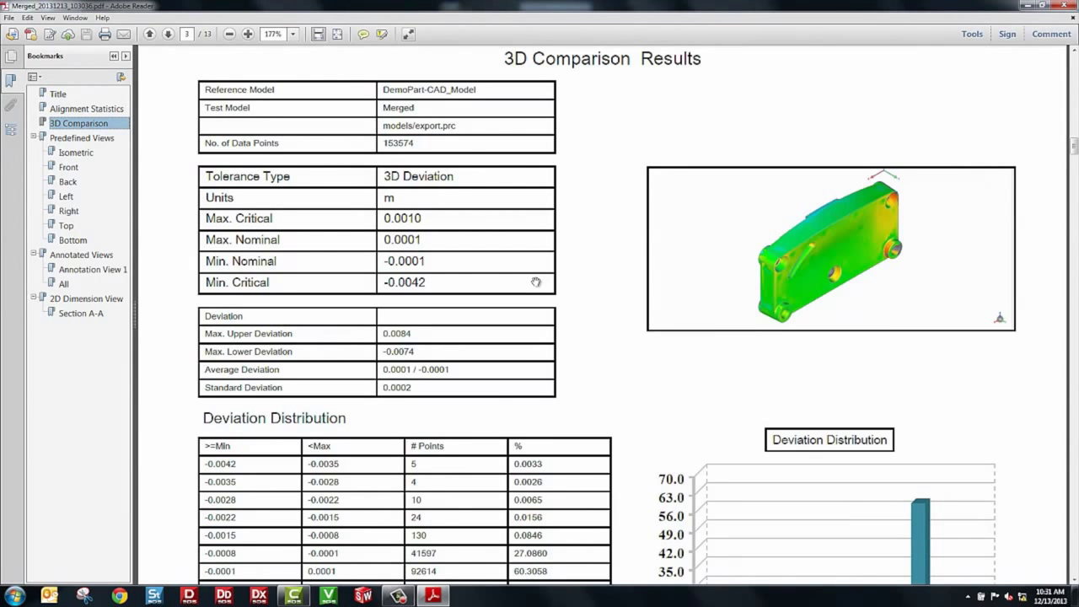
Step: Browse the report's Predefined Isometric, Left and Right view pages
{"action": "scroll", "coordinate": [535, 281], "scroll_direction": "down", "scroll_amount": 2}
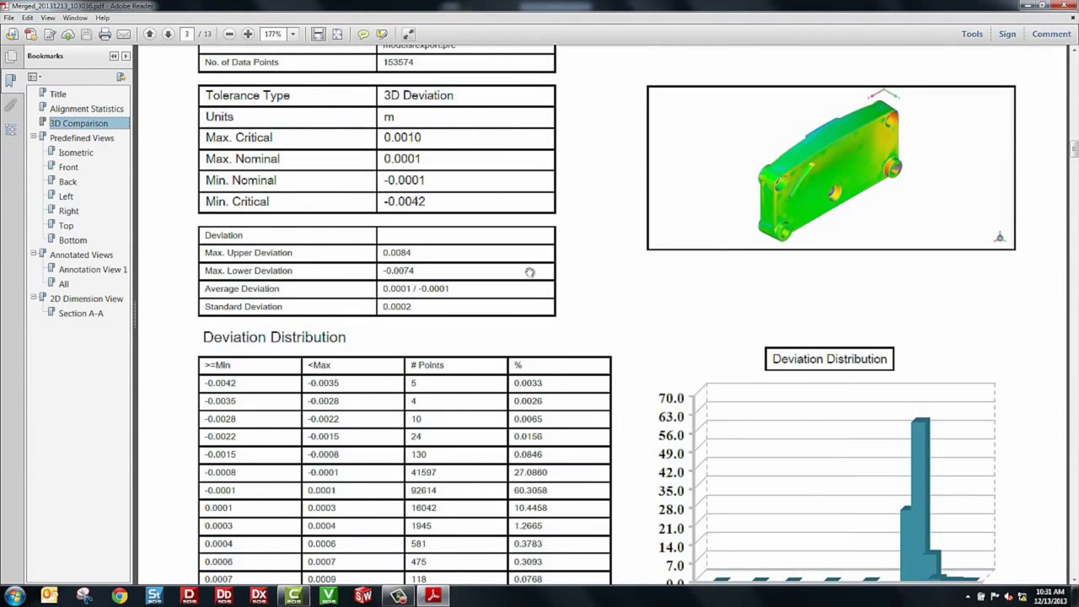
{"action": "left_click", "coordinate": [75, 154]}
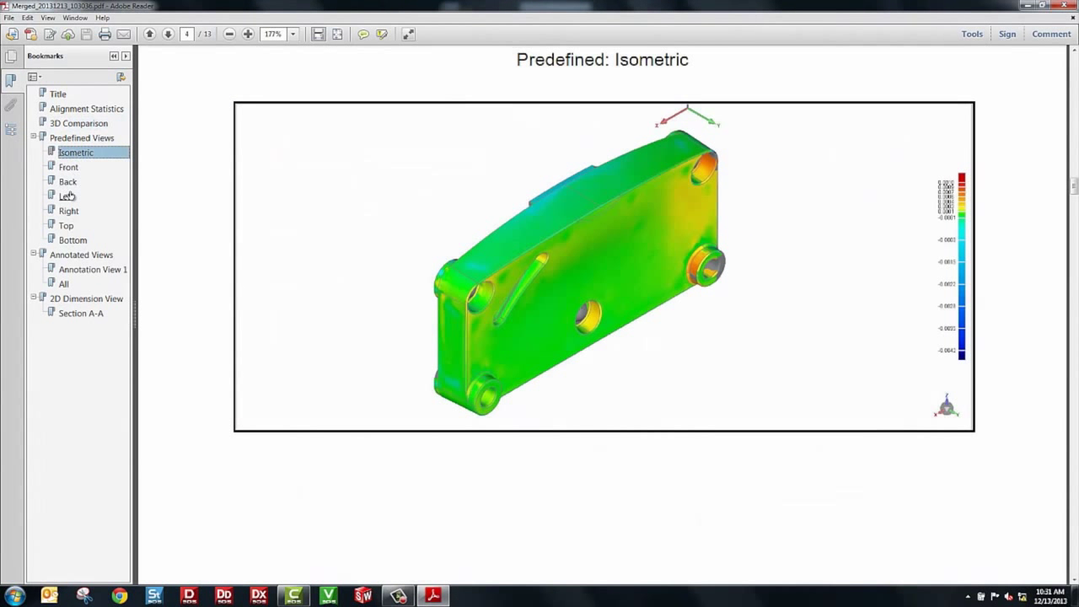
{"action": "left_click", "coordinate": [66, 197]}
{"action": "left_click", "coordinate": [69, 211]}
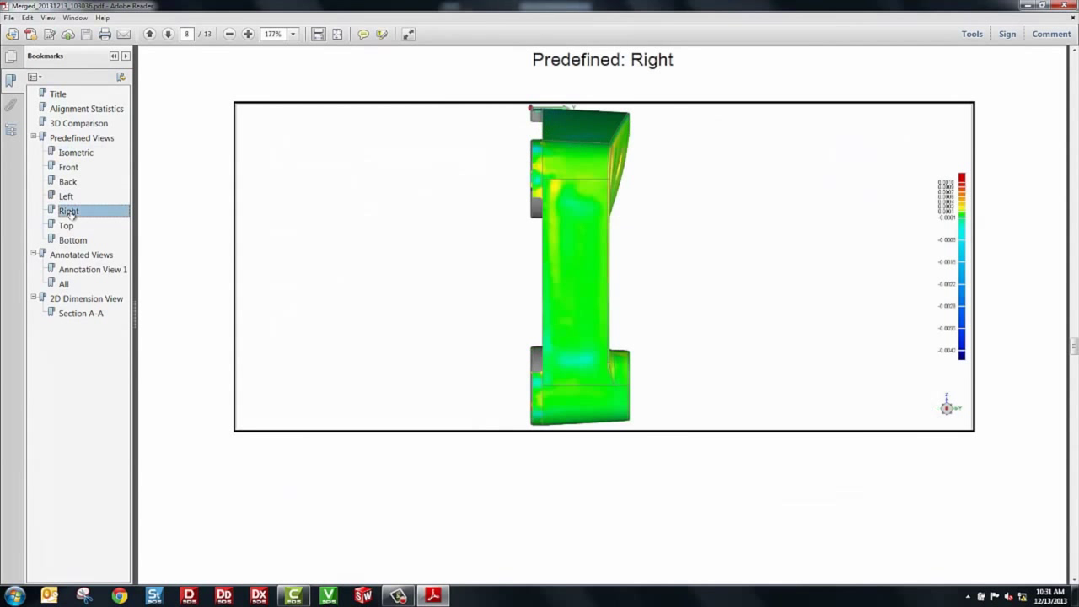
Step: View Annotation View 1, then the Section A-A 2D dimension page with its hole-diameter callouts
{"action": "left_click", "coordinate": [79, 256]}
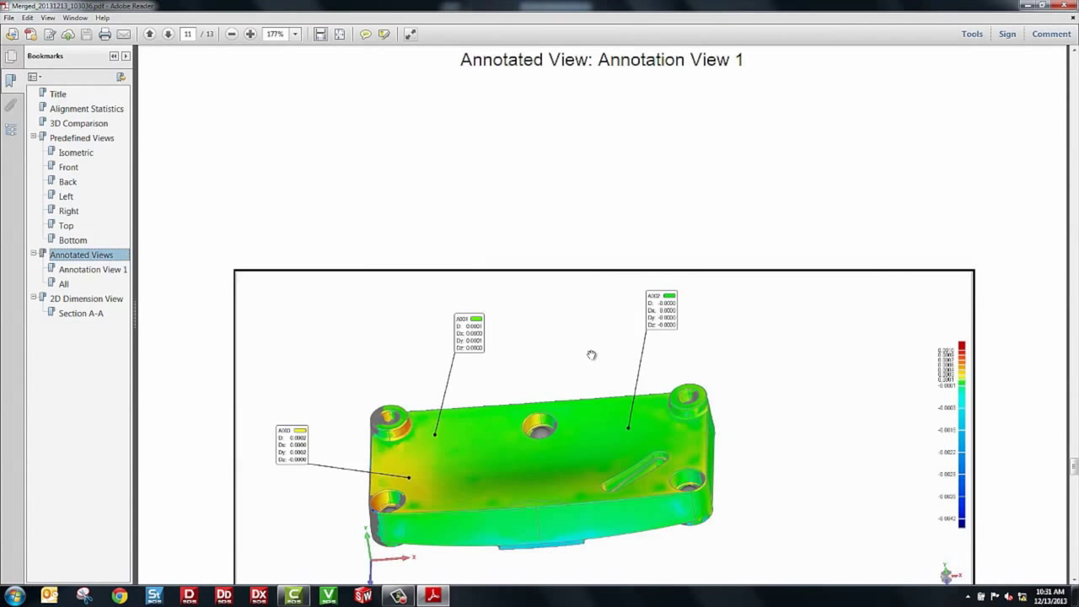
{"action": "scroll", "coordinate": [592, 355], "scroll_direction": "down", "scroll_amount": 3}
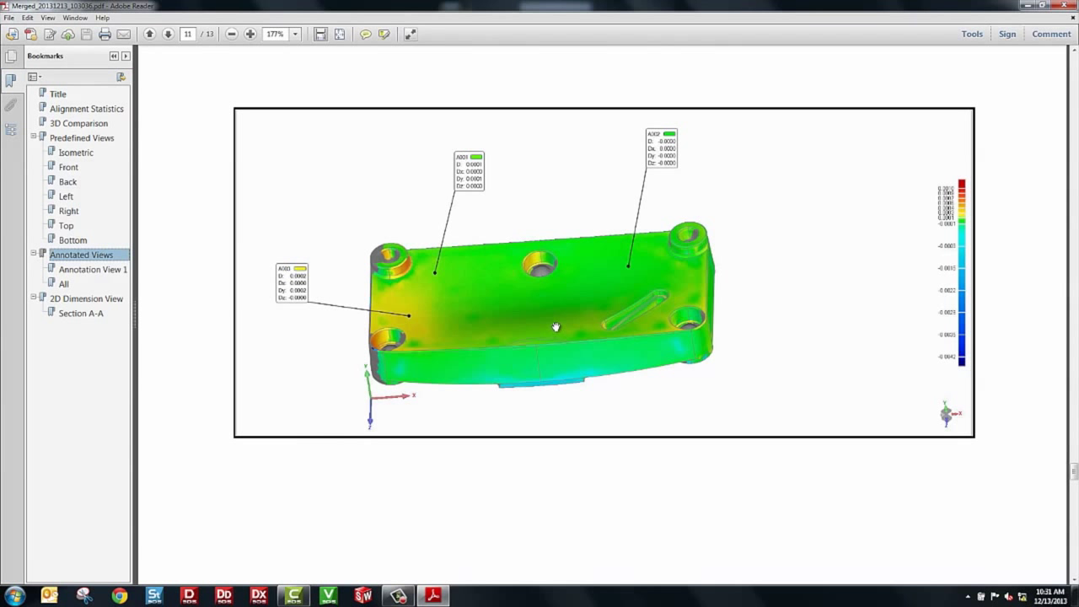
{"action": "left_click", "coordinate": [80, 314]}
{"action": "scroll", "coordinate": [430, 341], "scroll_direction": "down", "scroll_amount": 10}
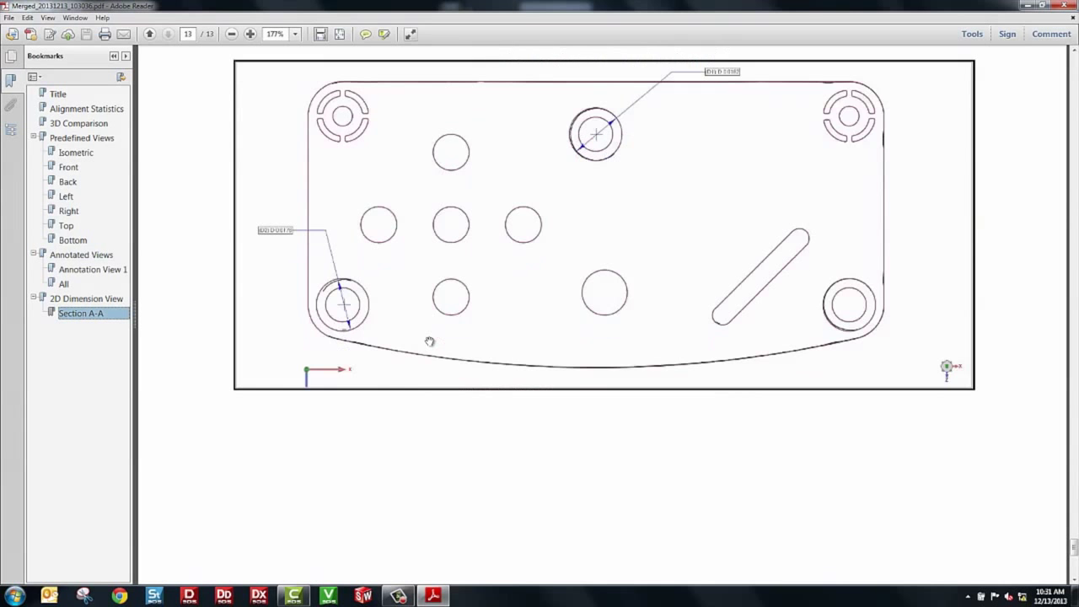
{"action": "scroll", "coordinate": [430, 337], "scroll_direction": "down", "scroll_amount": 1}
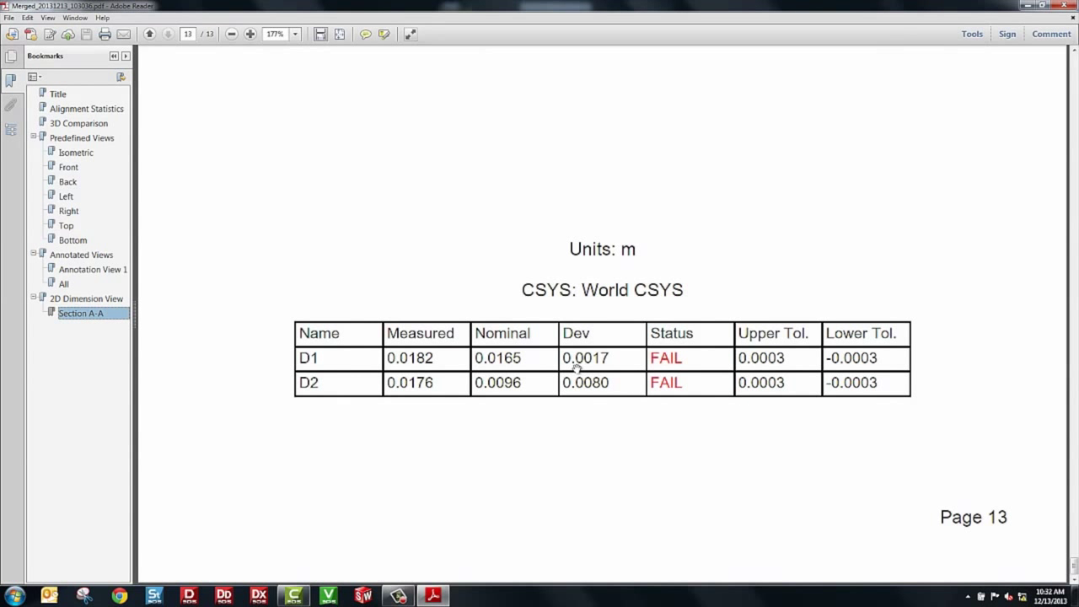
{"action": "scroll", "coordinate": [575, 365], "scroll_direction": "up", "scroll_amount": 10}
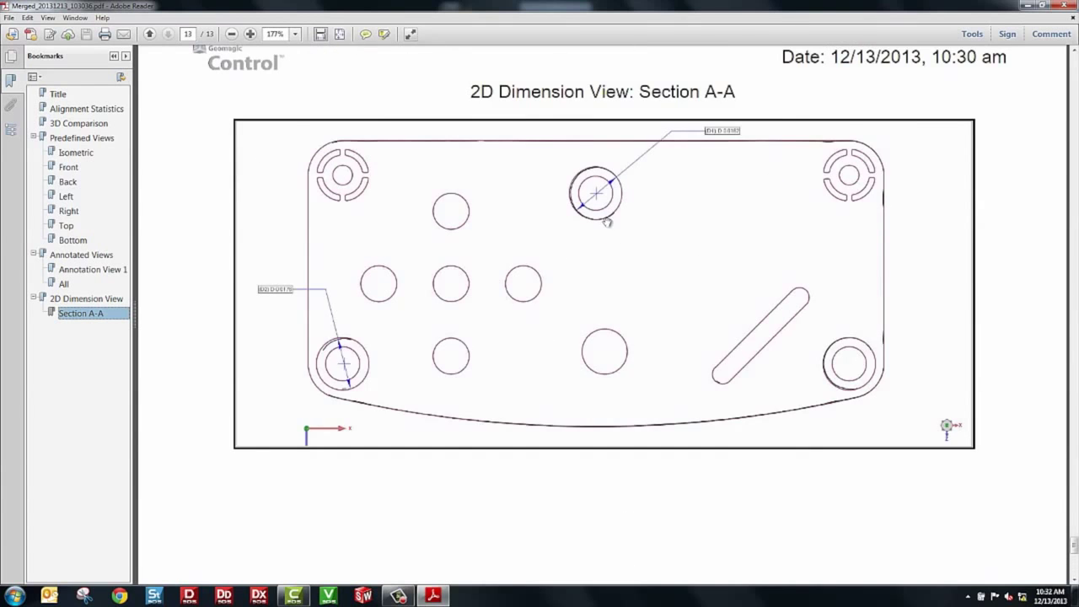